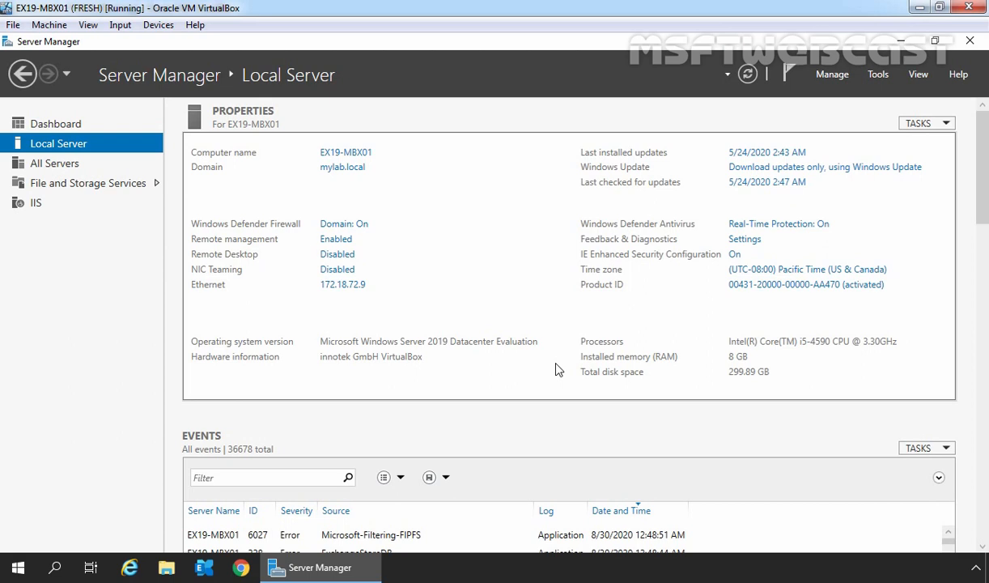
{"action": "left_click", "coordinate": [129, 567]}
{"action": "type", "text": "https://localhost/ecp"}
{"action": "key", "text": "Return"}
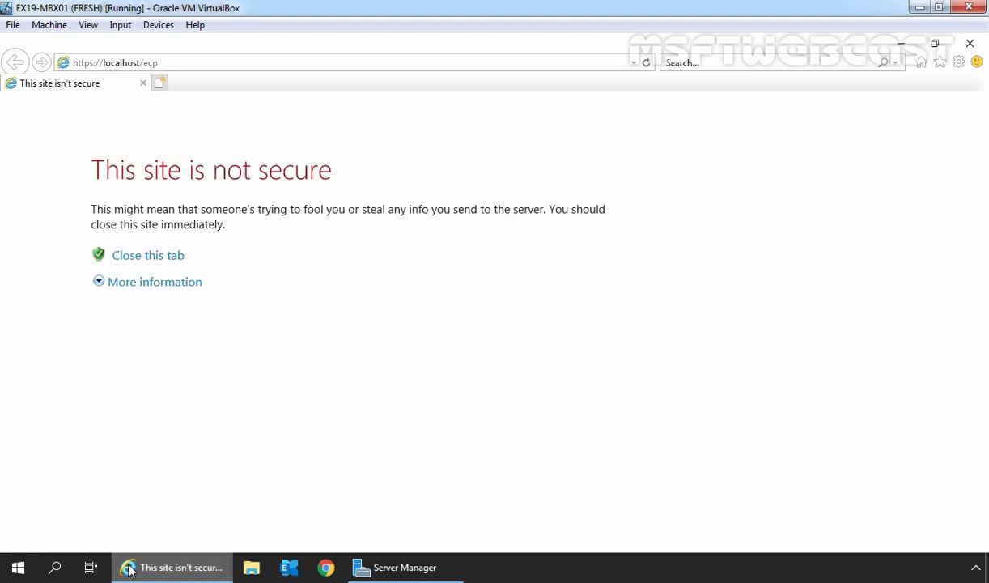
{"action": "left_click", "coordinate": [163, 287]}
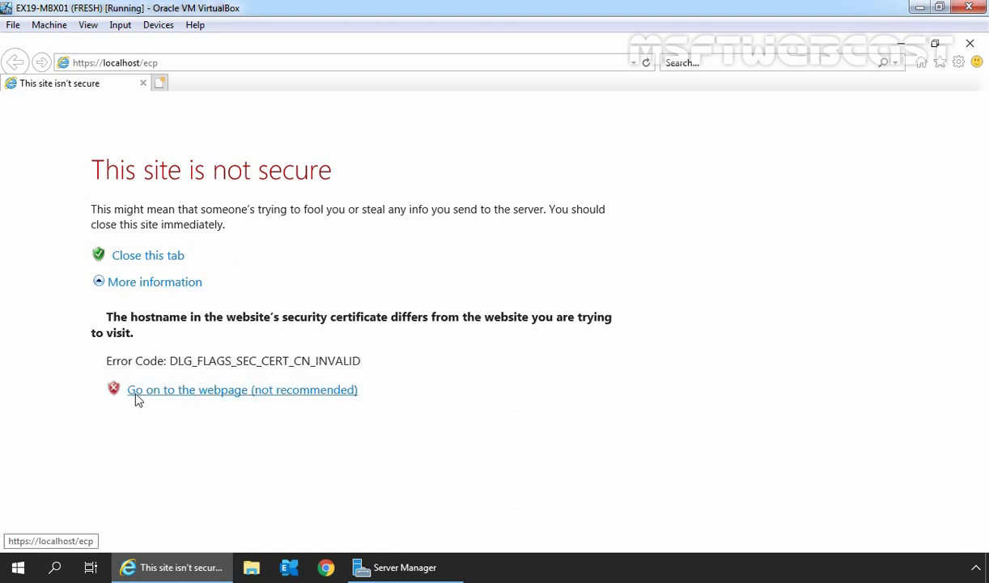
{"action": "left_click", "coordinate": [181, 392]}
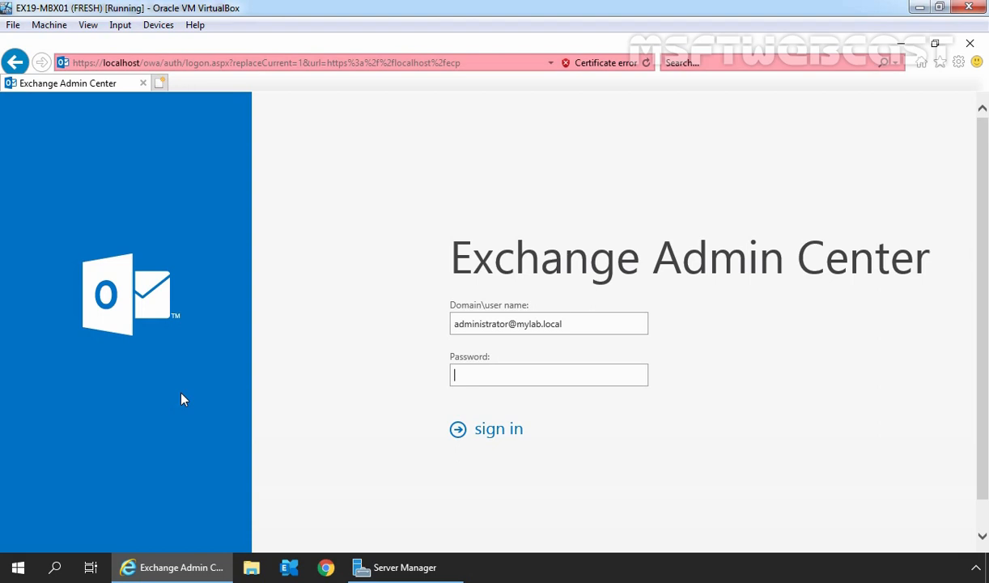
Sign in with the admin account password and switch to the recipients groups list
{"action": "type", "text": "P@ssw0rd1"}
{"action": "left_click", "coordinate": [492, 440]}
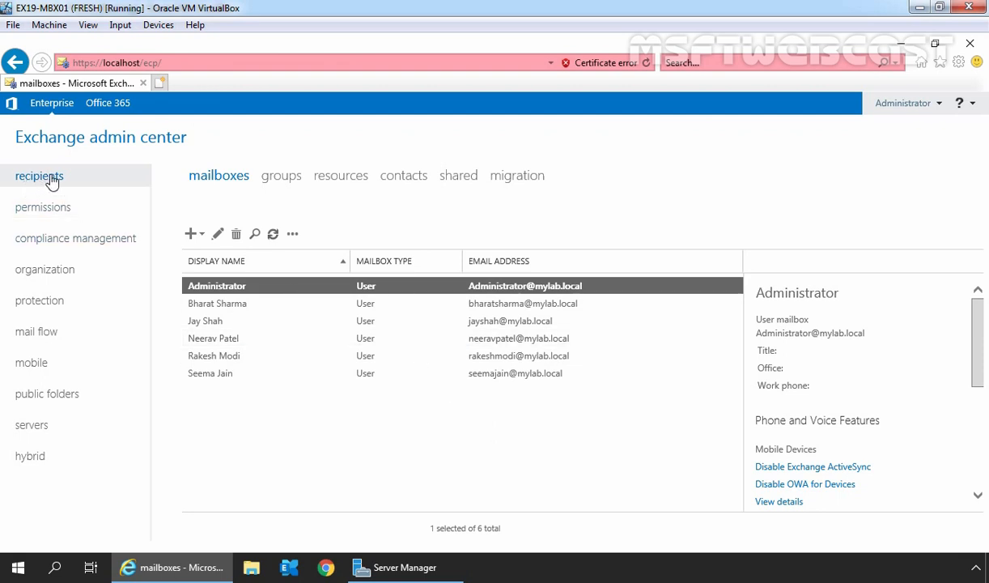
{"action": "left_click", "coordinate": [285, 176]}
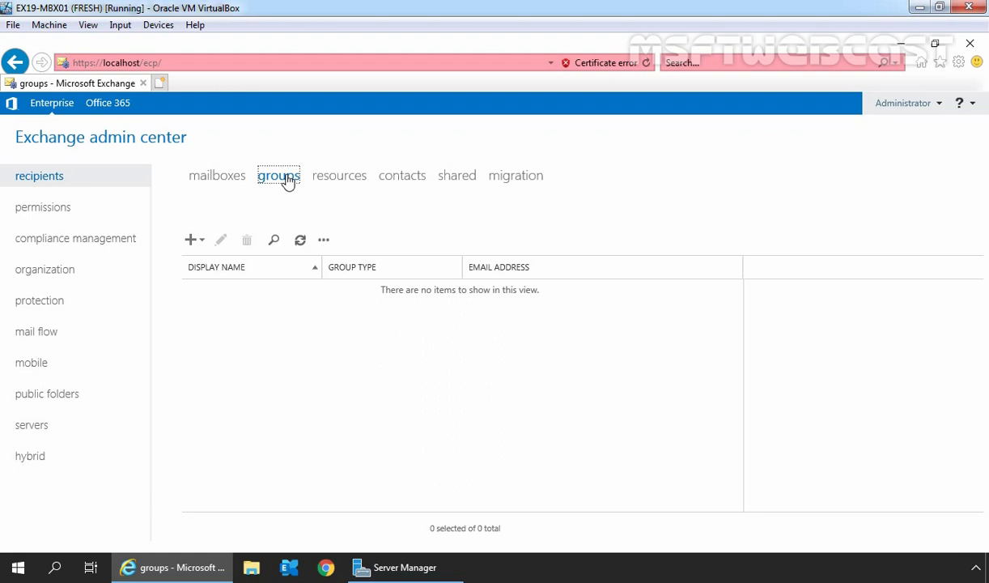
Start a maximized new distribution group with display name 'HR Users' and alias 'hrusers', then browse organizational units
{"action": "left_click", "coordinate": [192, 240]}
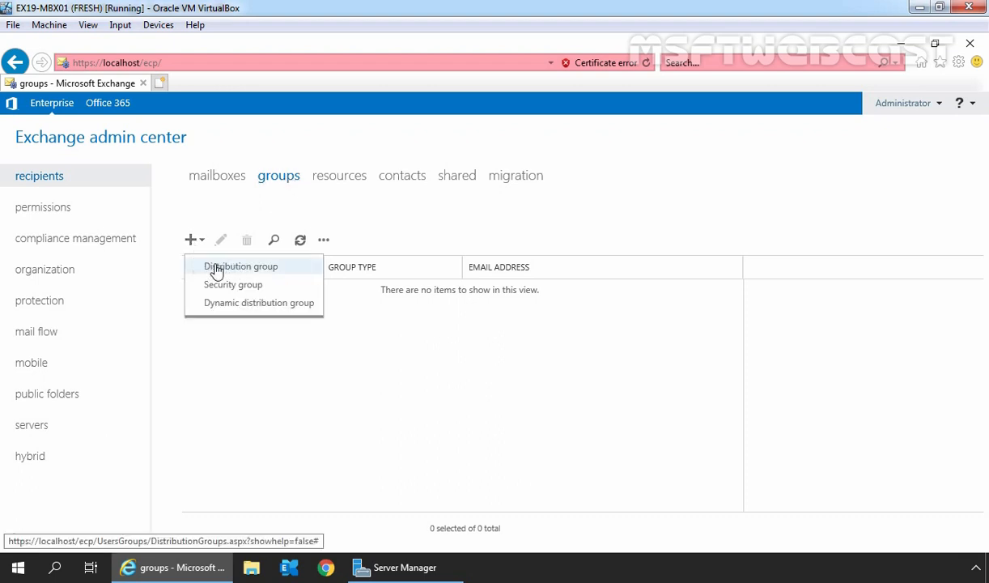
{"action": "left_click", "coordinate": [275, 269]}
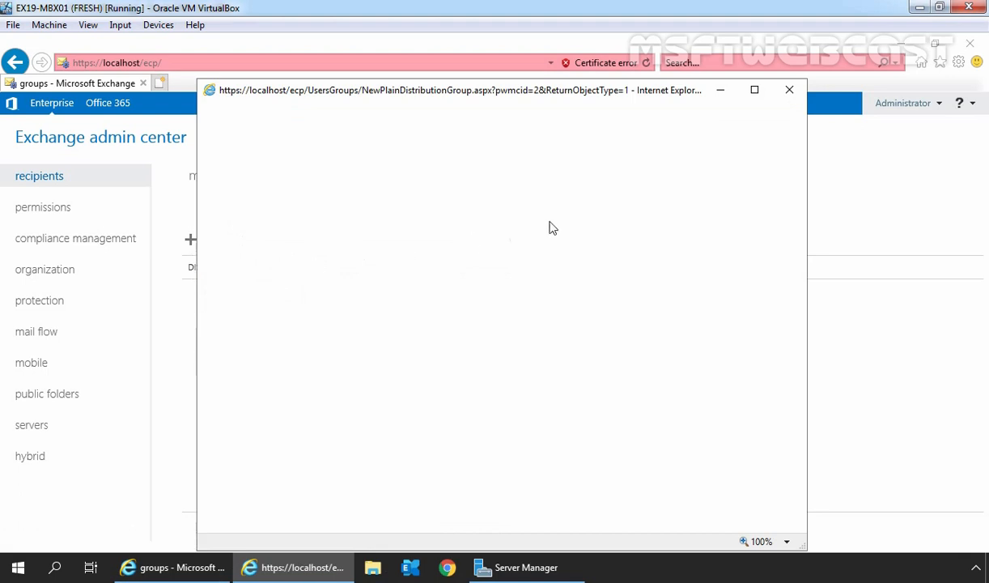
{"action": "left_click", "coordinate": [754, 90]}
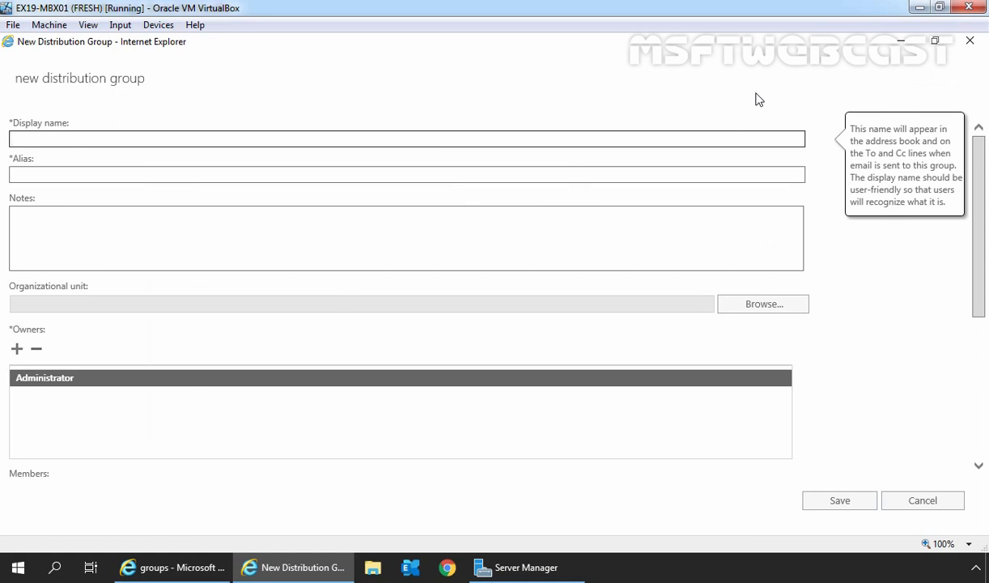
{"action": "type", "text": "HR Users"}
{"action": "key", "text": "Tab"}
{"action": "type", "text": "hrusers"}
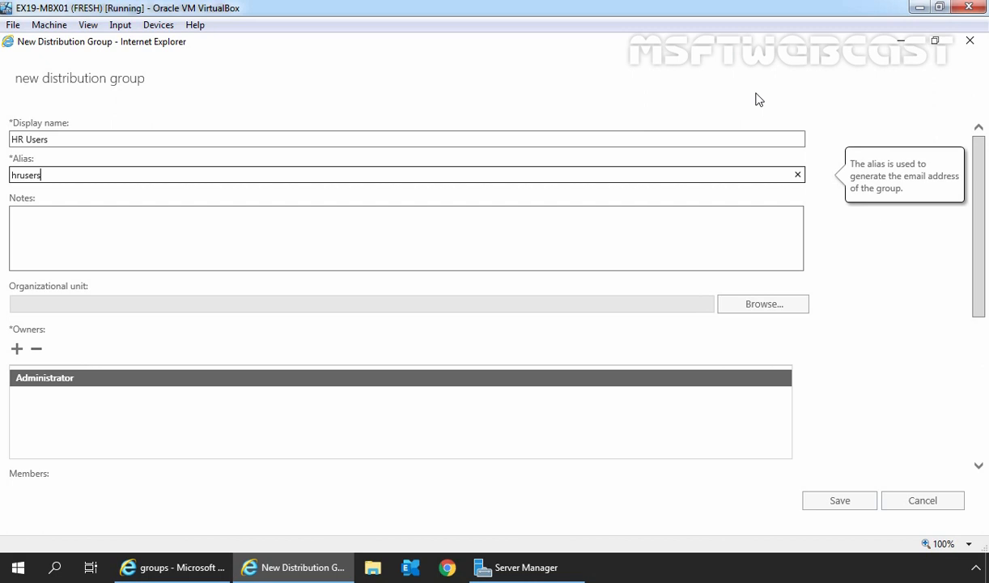
{"action": "left_click", "coordinate": [70, 232]}
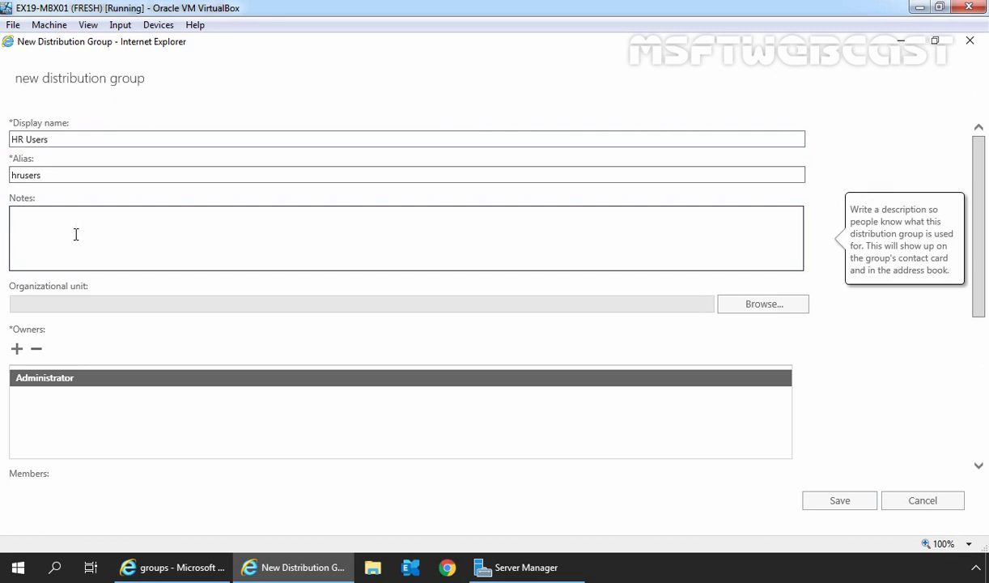
{"action": "left_click", "coordinate": [758, 308]}
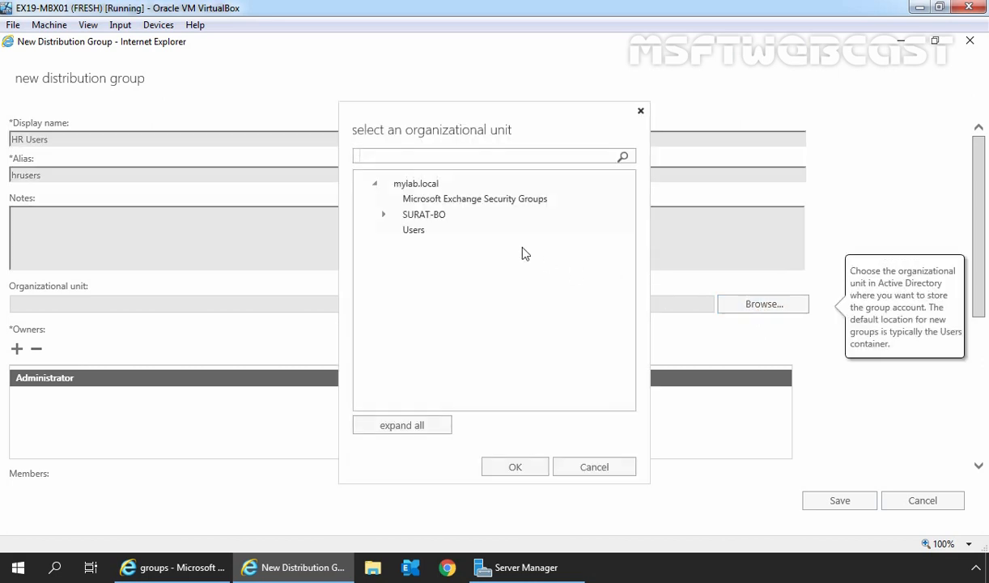
Expand SURAT-BO and confirm HR as the group's organizational unit
{"action": "left_click", "coordinate": [436, 217]}
{"action": "left_click", "coordinate": [383, 215]}
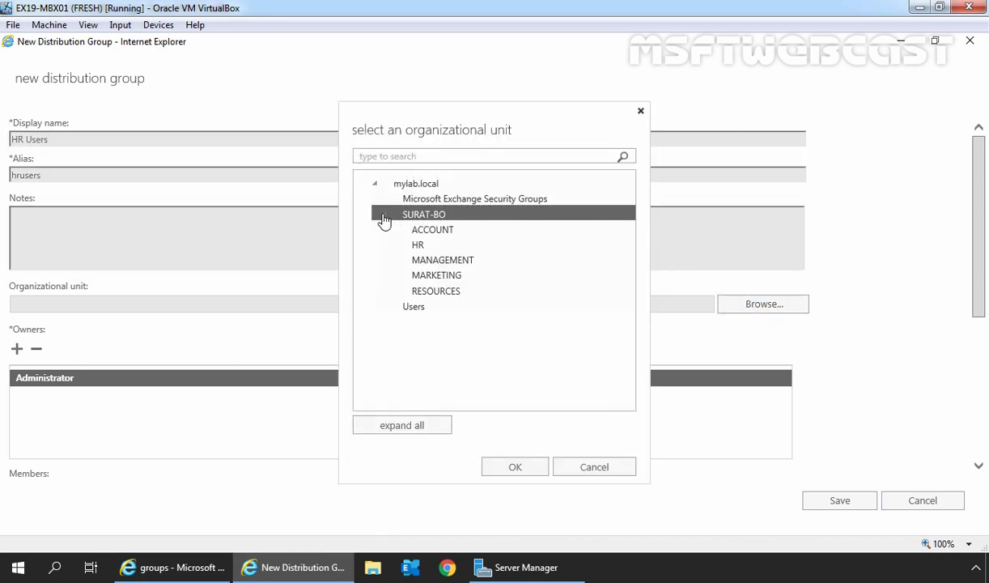
{"action": "left_click", "coordinate": [415, 245]}
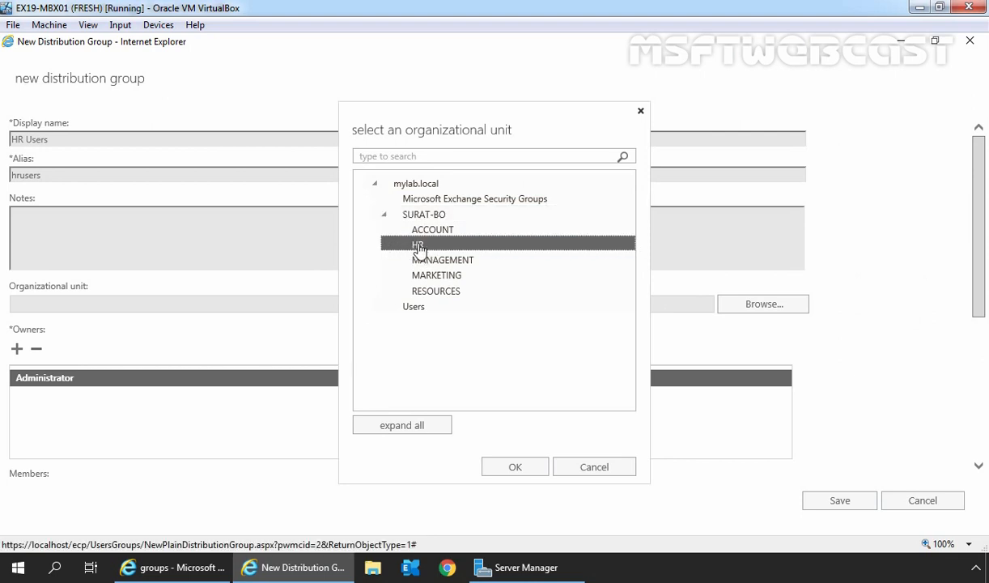
{"action": "left_click", "coordinate": [515, 467]}
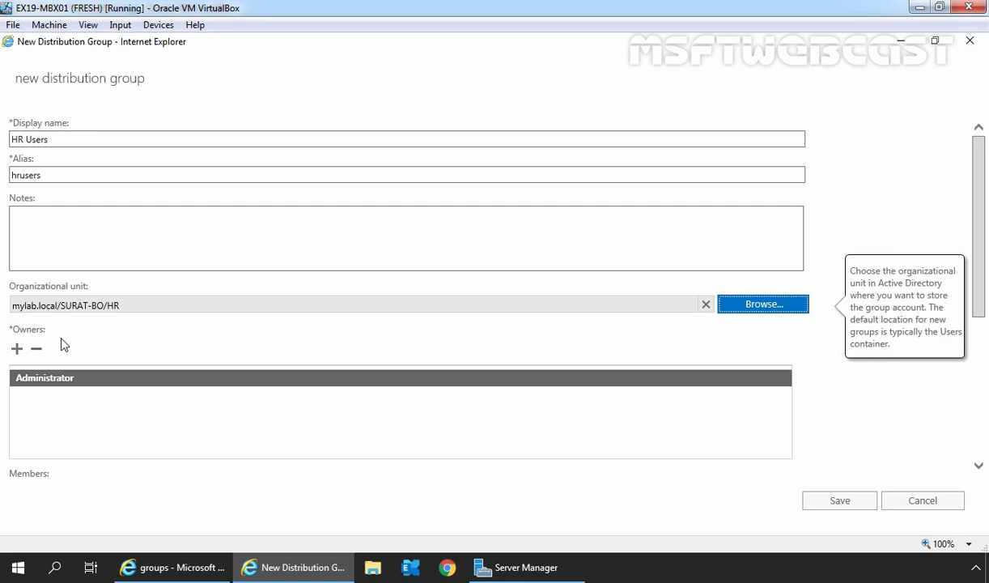
Uncheck 'Add group owners as members' so owner Administrator isn't made a member
{"action": "left_click_drag", "start_coordinate": [979, 162], "coordinate": [983, 306]}
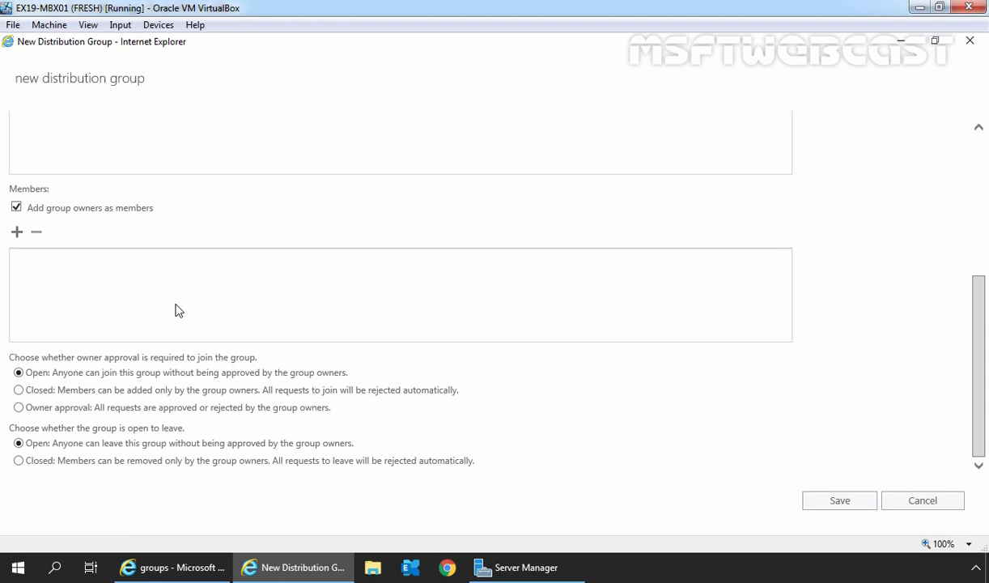
{"action": "mouse_move", "coordinate": [18, 206]}
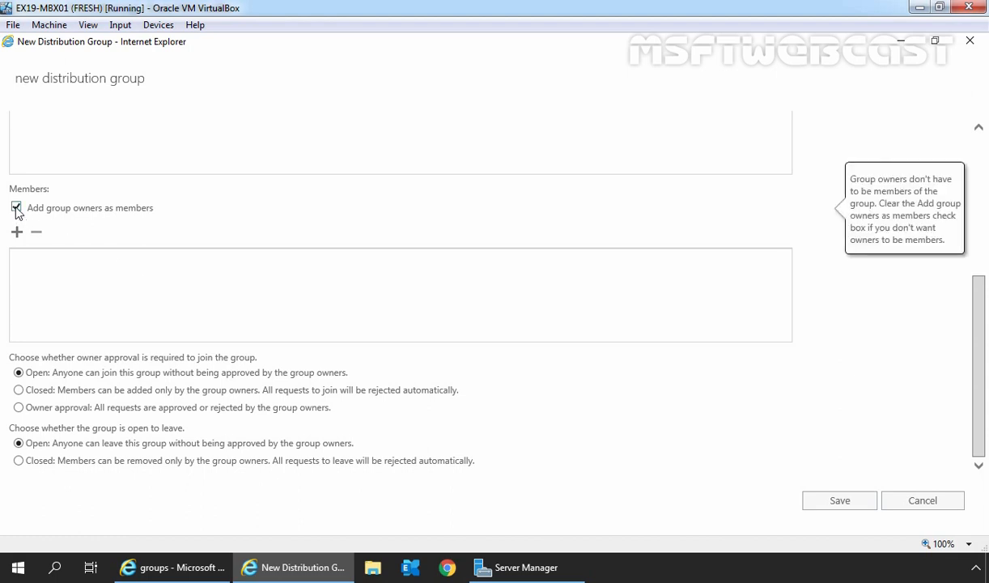
{"action": "left_click", "coordinate": [17, 208]}
{"action": "scroll", "coordinate": [21, 213], "scroll_direction": "up", "scroll_amount": 1}
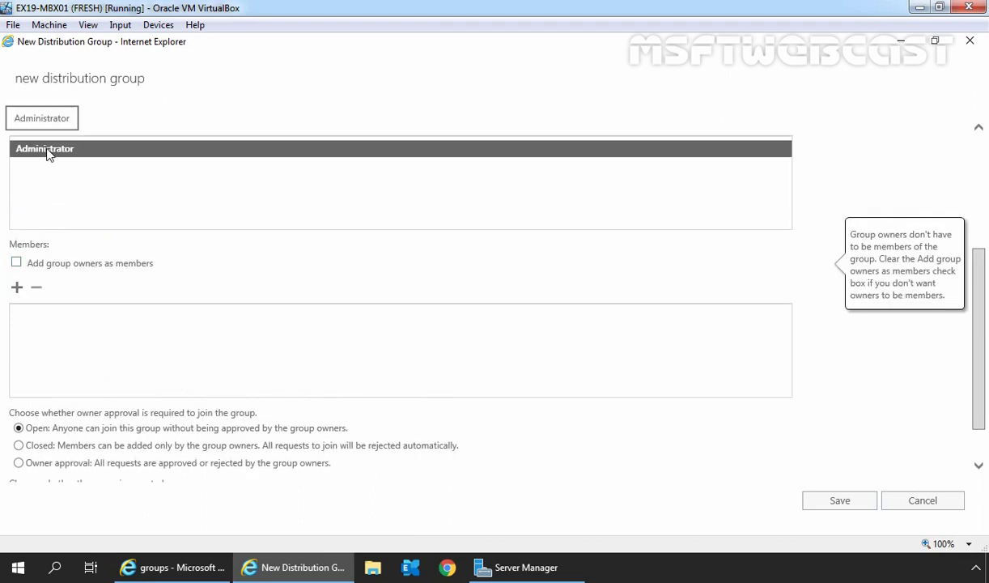
{"action": "scroll", "coordinate": [49, 153], "scroll_direction": "down", "scroll_amount": 1}
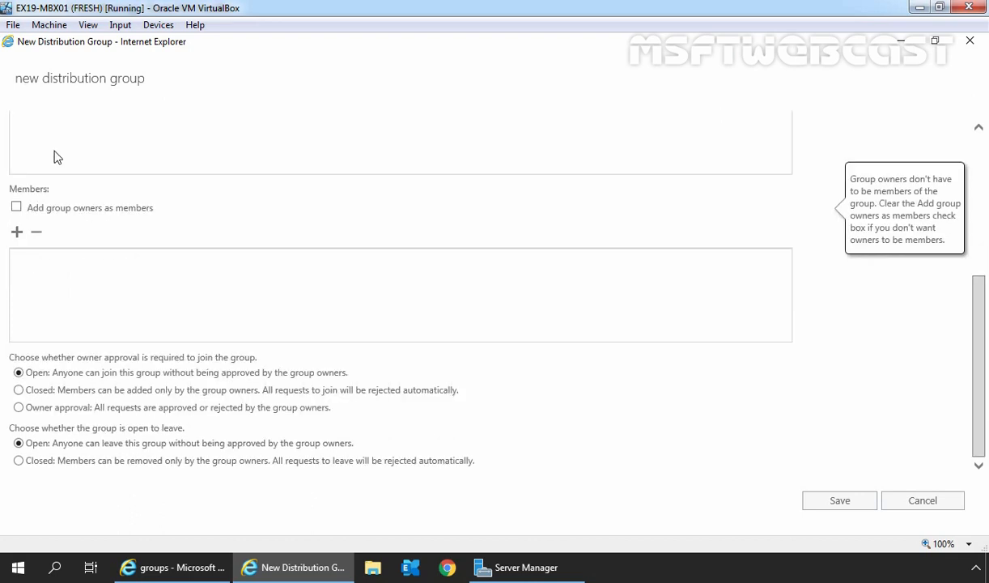
Pick two users in the member chooser and add them as HR Users members
{"action": "left_click", "coordinate": [16, 233]}
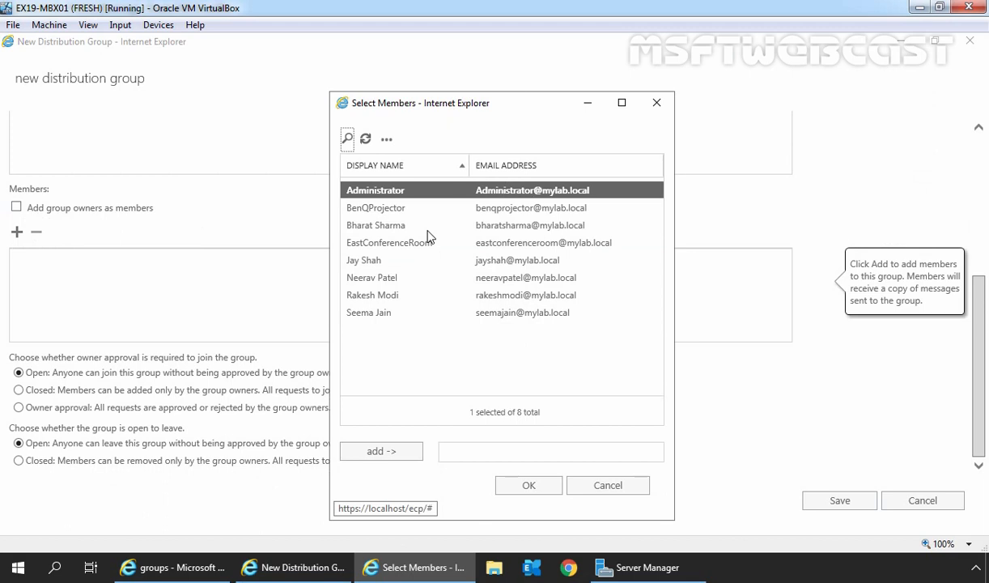
{"action": "left_click", "coordinate": [378, 229]}
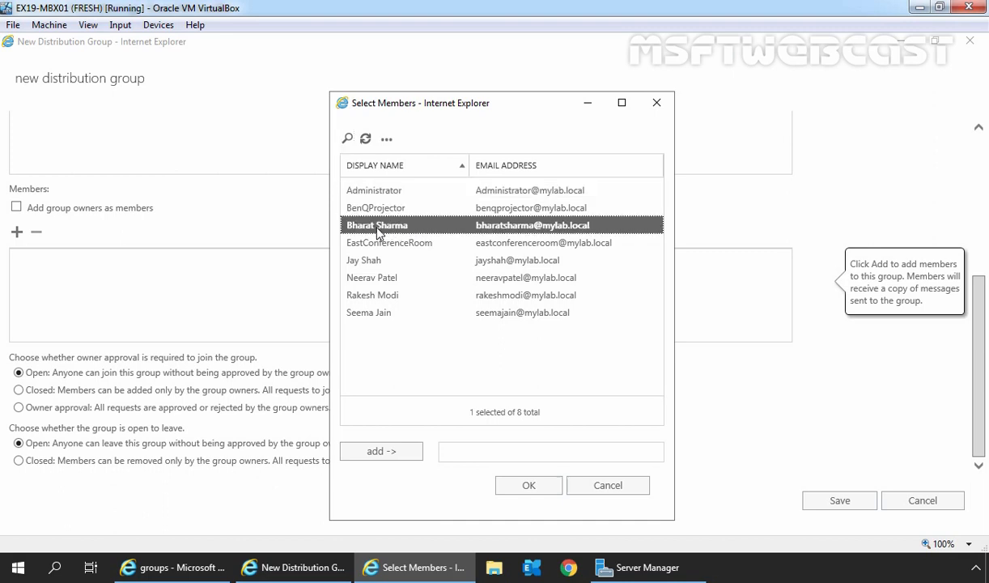
{"action": "left_click", "coordinate": [382, 450]}
{"action": "left_click", "coordinate": [361, 267]}
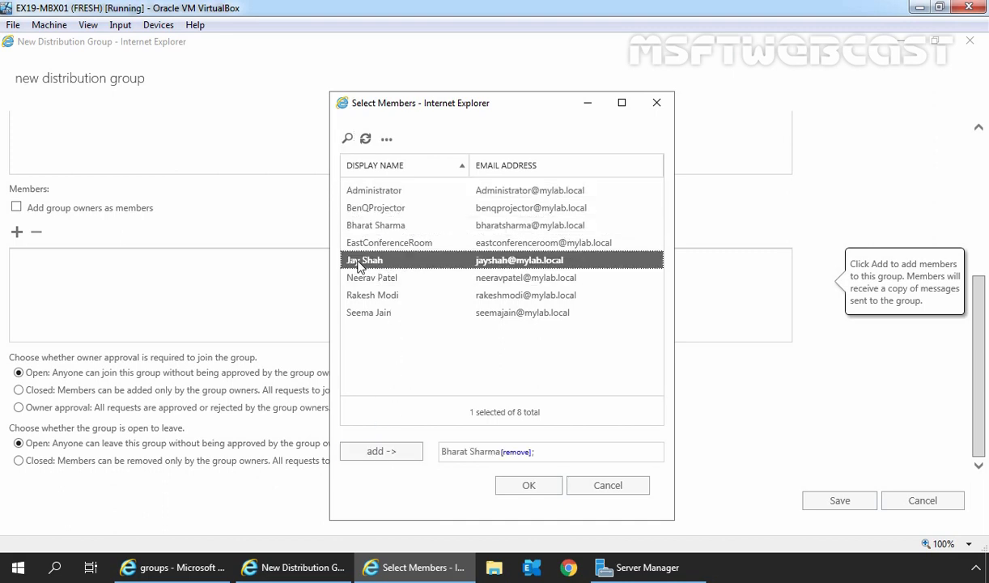
{"action": "left_click", "coordinate": [385, 451]}
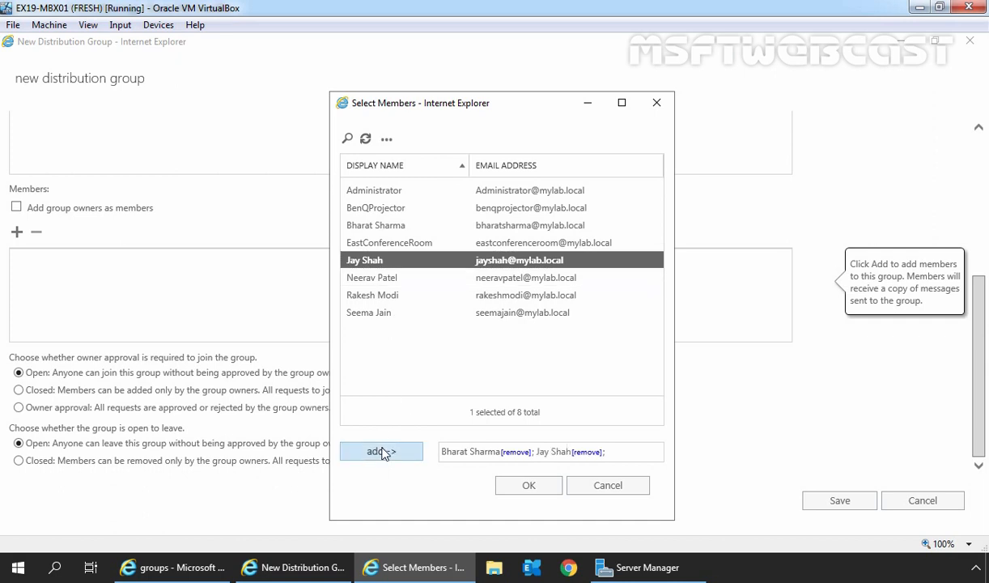
{"action": "left_click", "coordinate": [529, 486]}
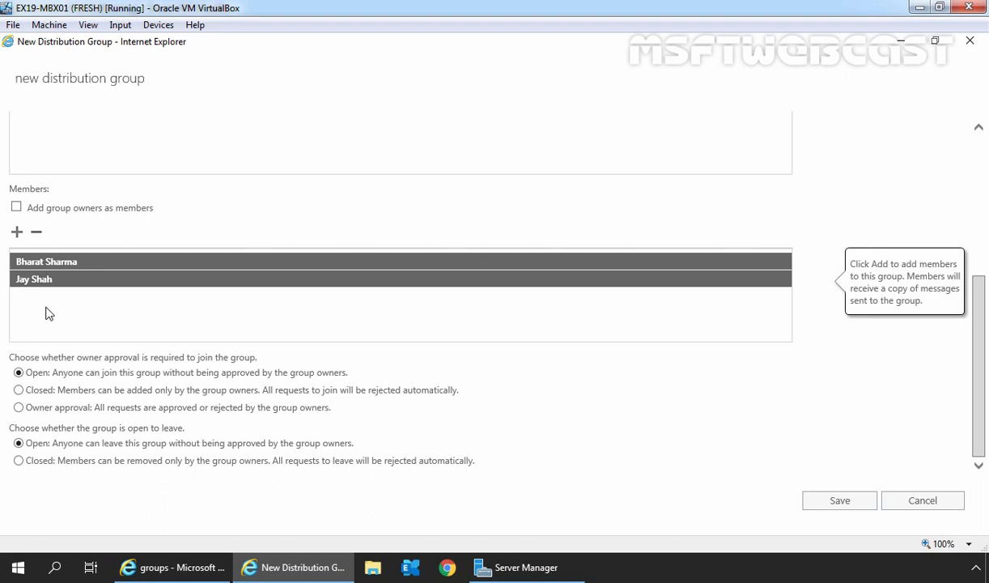
Set both the join and leave membership options to Closed, so only owners manage members
{"action": "left_click", "coordinate": [64, 394]}
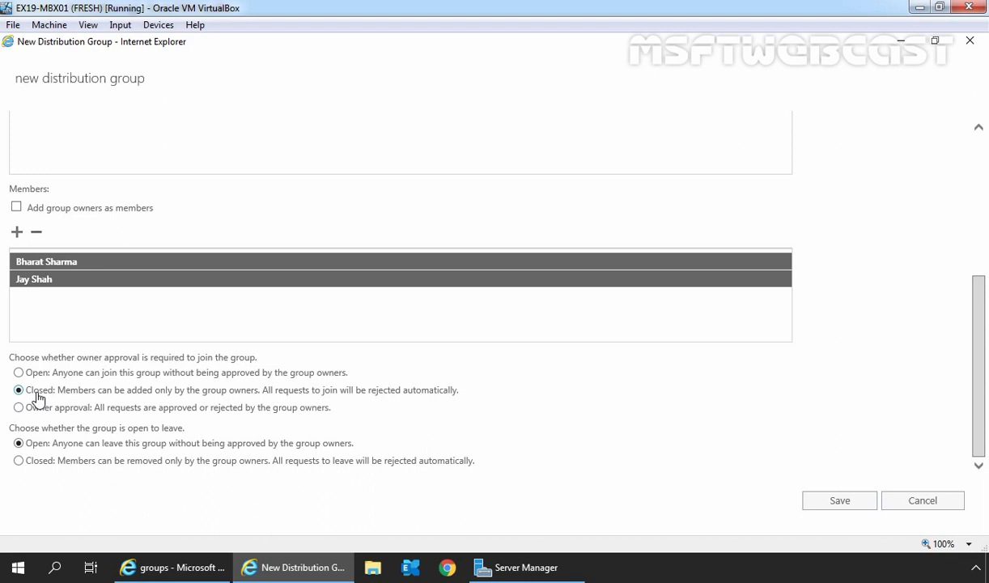
{"action": "left_click", "coordinate": [37, 461]}
Save the new HR Users distribution group
{"action": "left_click", "coordinate": [841, 503]}
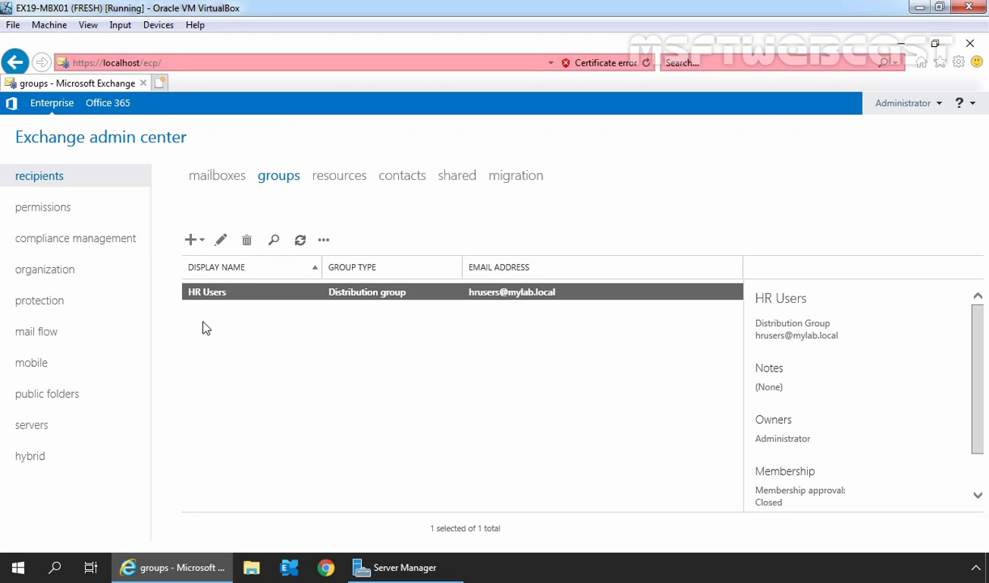
{"action": "left_click", "coordinate": [159, 83]}
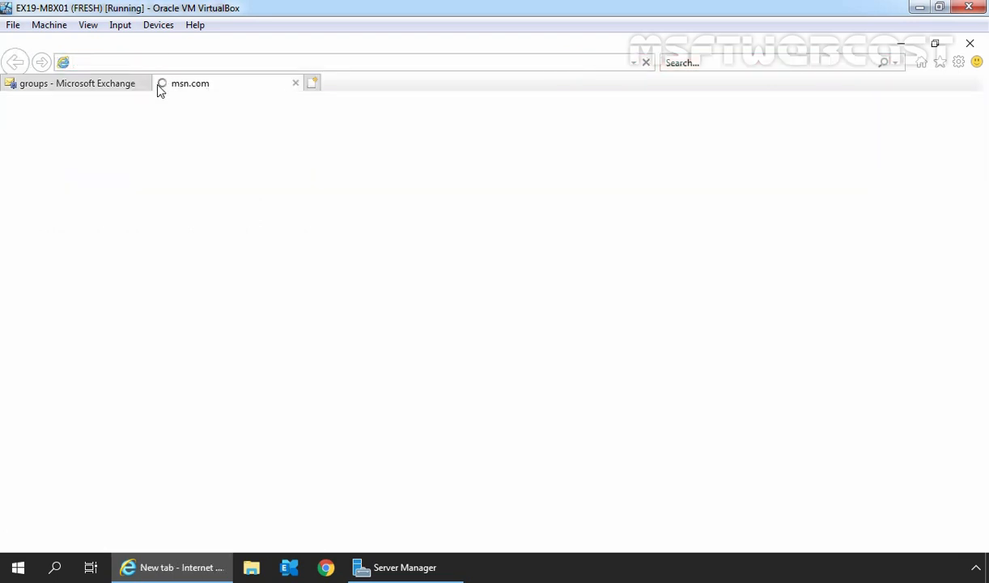
{"action": "type", "text": "https://"}
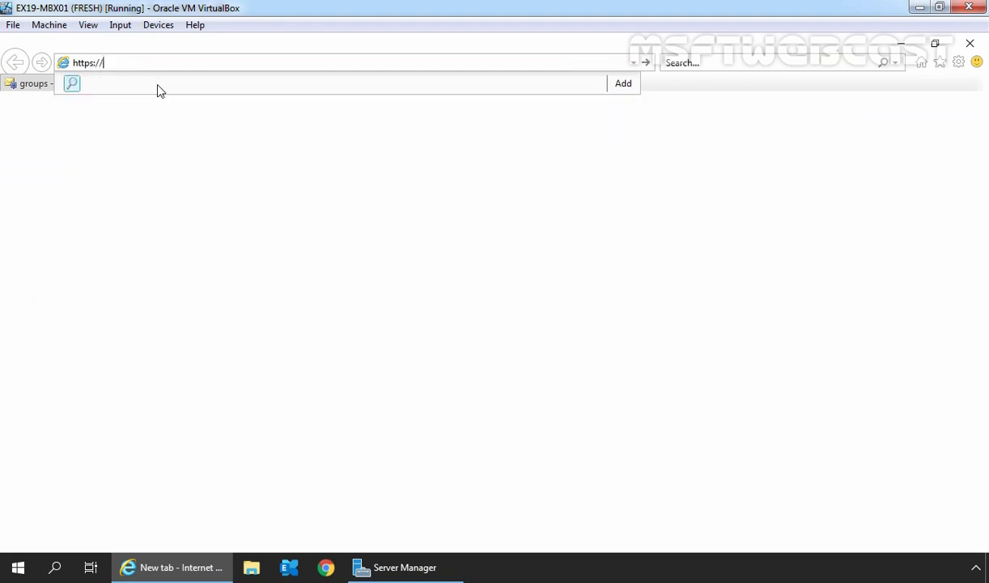
{"action": "type", "text": "localhost/owa/"}
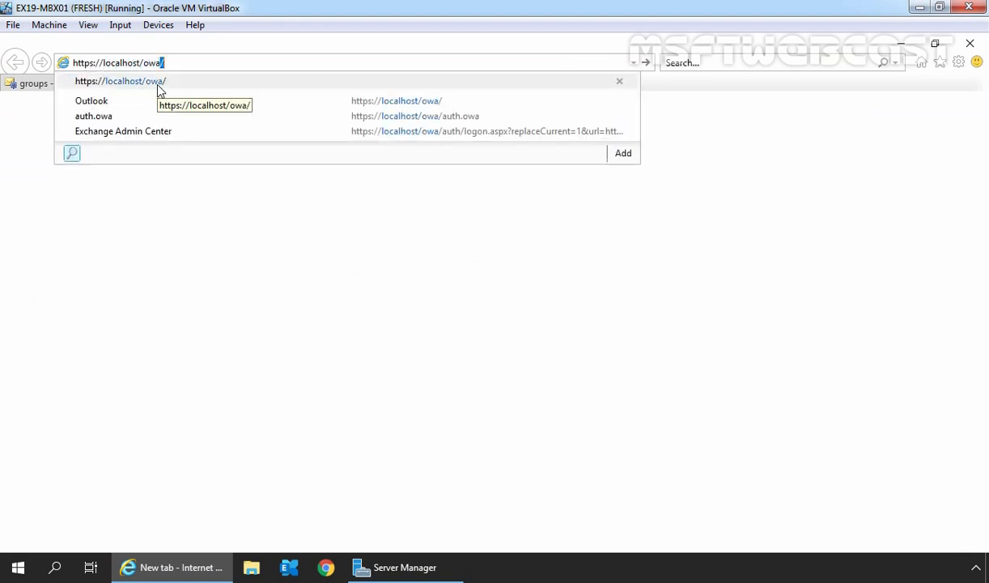
{"action": "key", "text": "Return"}
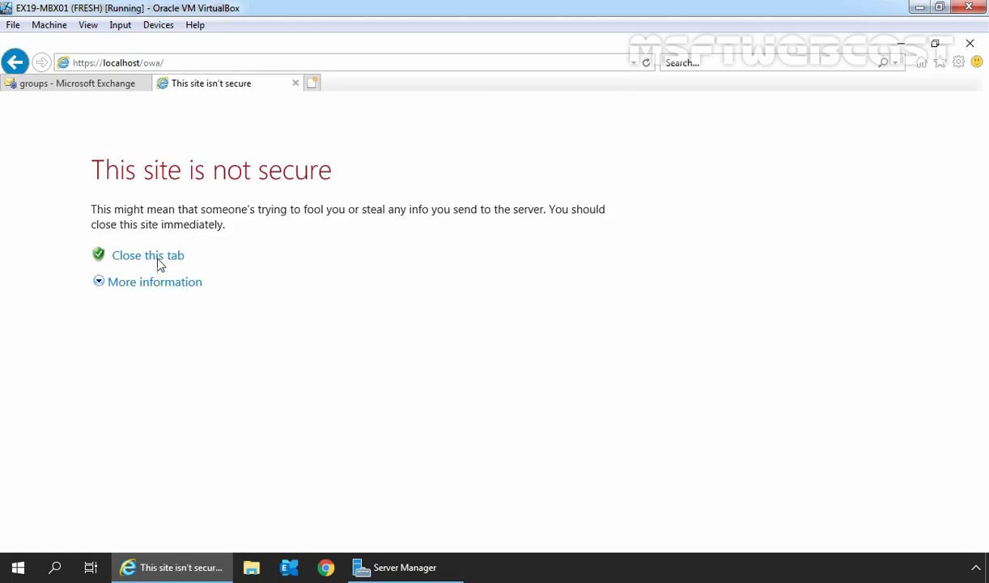
{"action": "left_click", "coordinate": [144, 282]}
{"action": "left_click", "coordinate": [166, 390]}
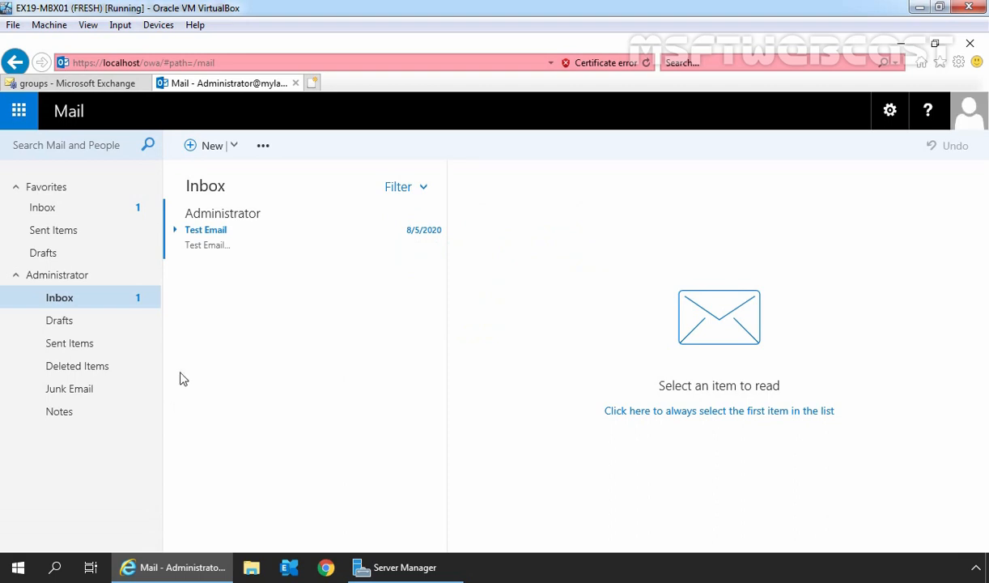
Send a 'Test Email' message to the HR Users group, found by searching 'hrusers' in the address book
{"action": "left_click", "coordinate": [207, 146]}
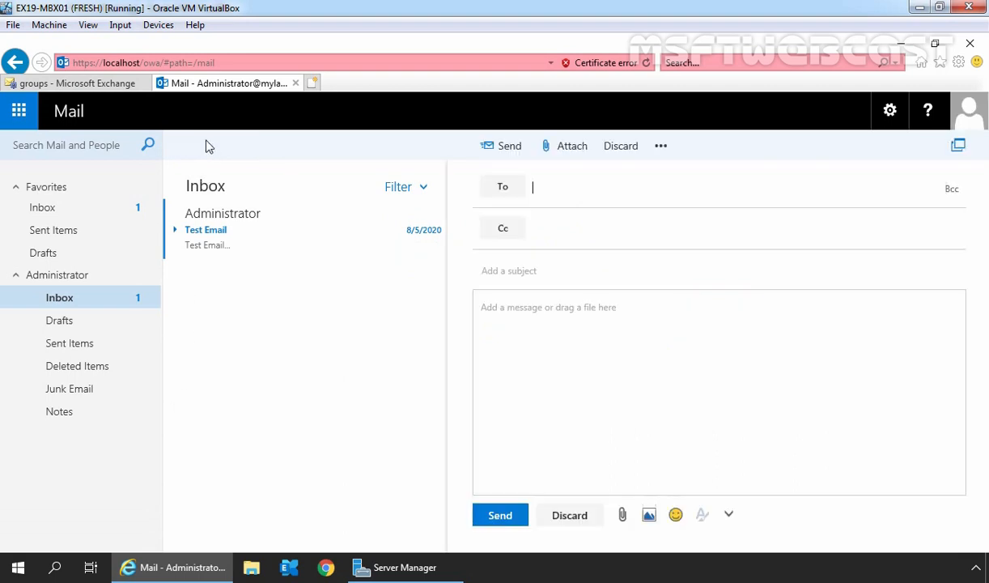
{"action": "left_click", "coordinate": [501, 189]}
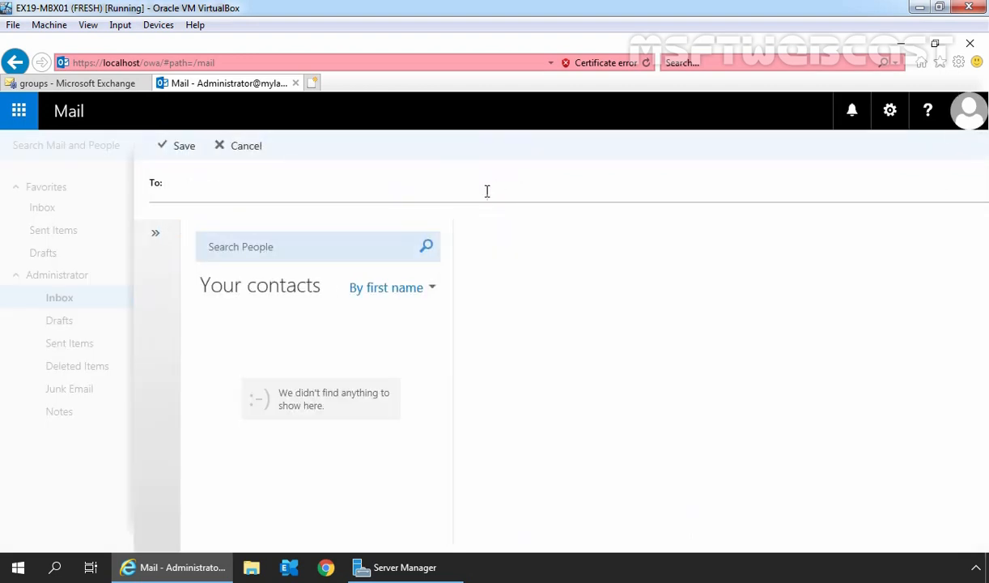
{"action": "left_click", "coordinate": [304, 247]}
{"action": "type", "text": "hrusers"}
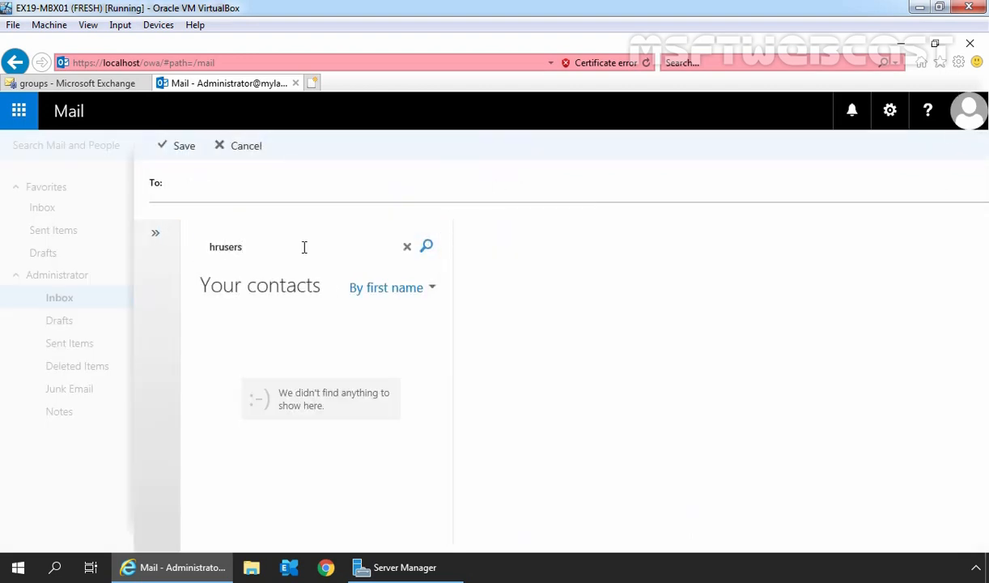
{"action": "key", "text": "Return"}
{"action": "left_click", "coordinate": [261, 322]}
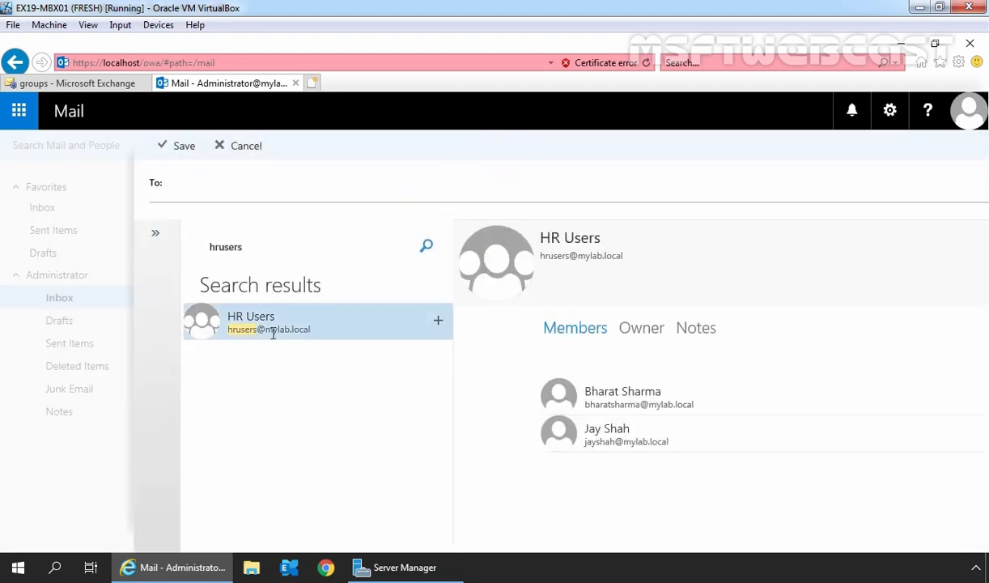
{"action": "left_click", "coordinate": [437, 323]}
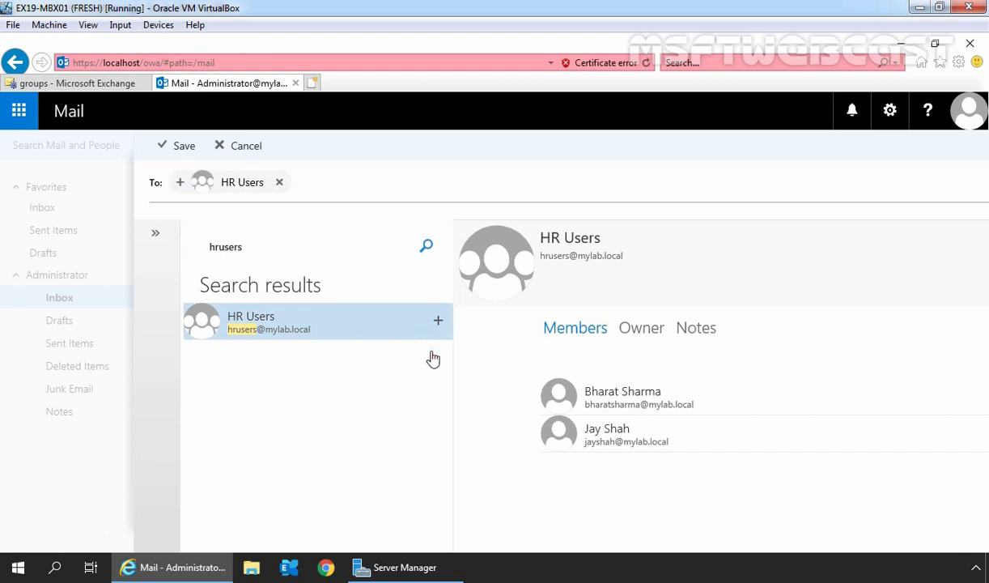
{"action": "left_click", "coordinate": [178, 145]}
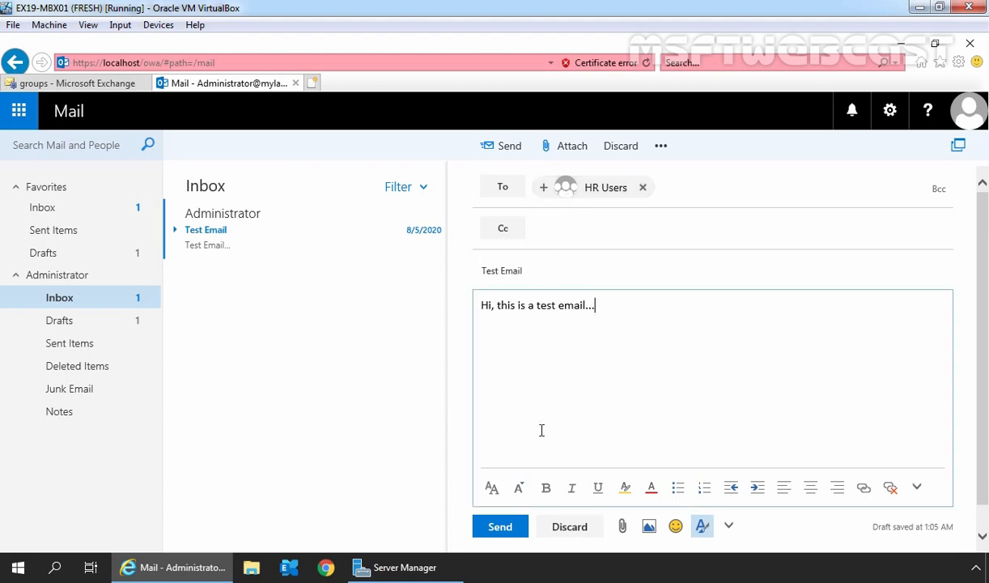
{"action": "left_click", "coordinate": [502, 526]}
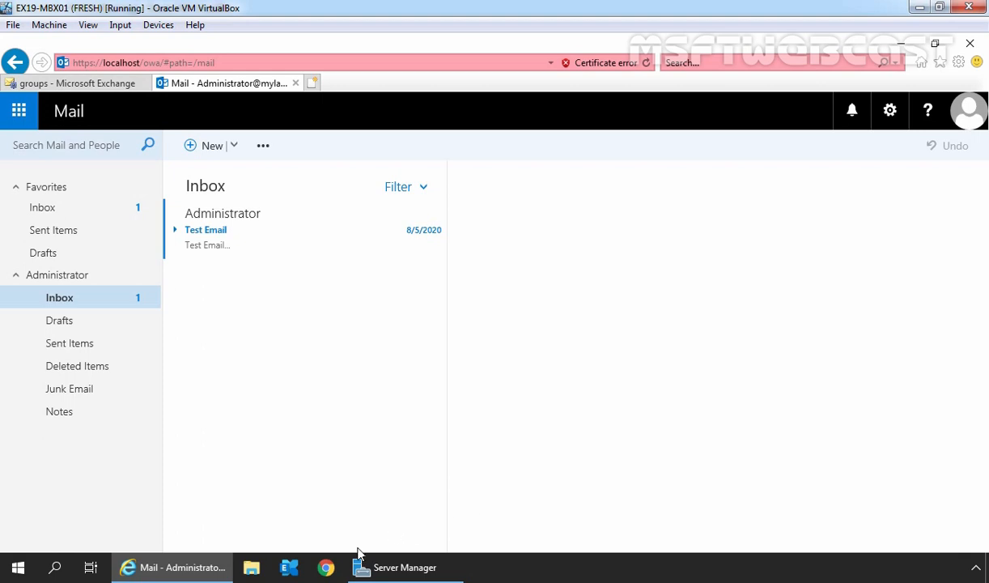
{"action": "left_click", "coordinate": [325, 569]}
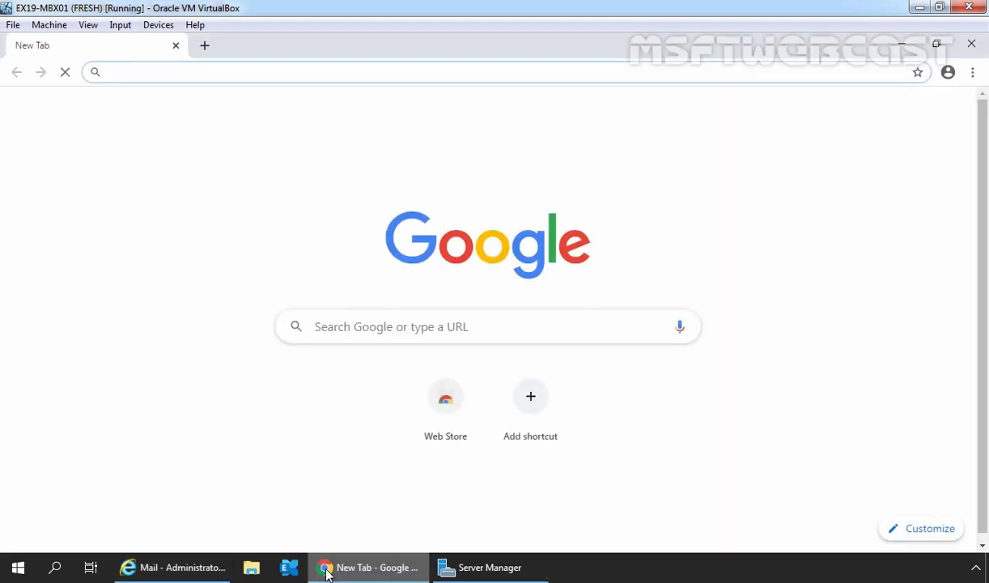
{"action": "type", "text": "http"}
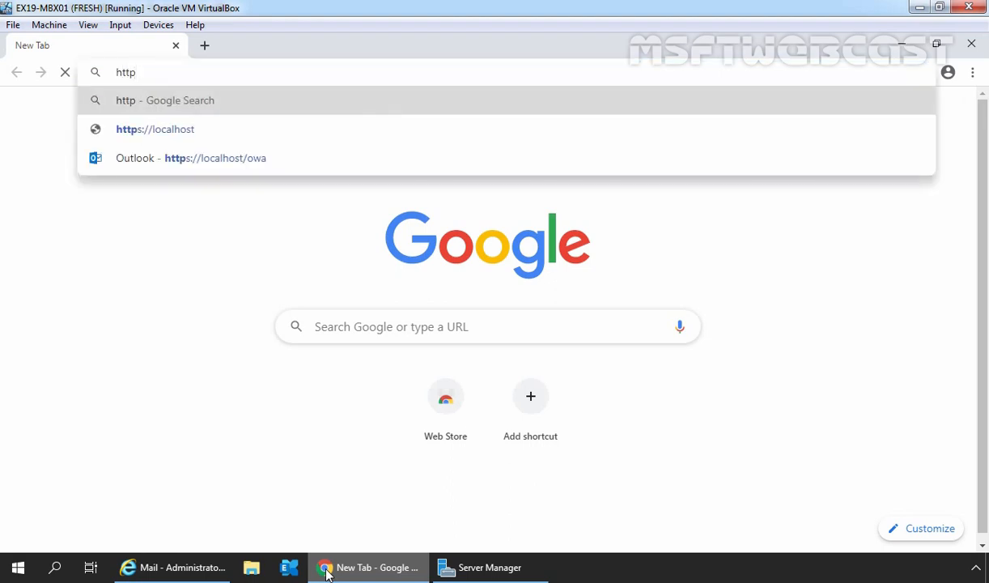
{"action": "key", "text": "Down"}
{"action": "key", "text": "Down"}
{"action": "key", "text": "Return"}
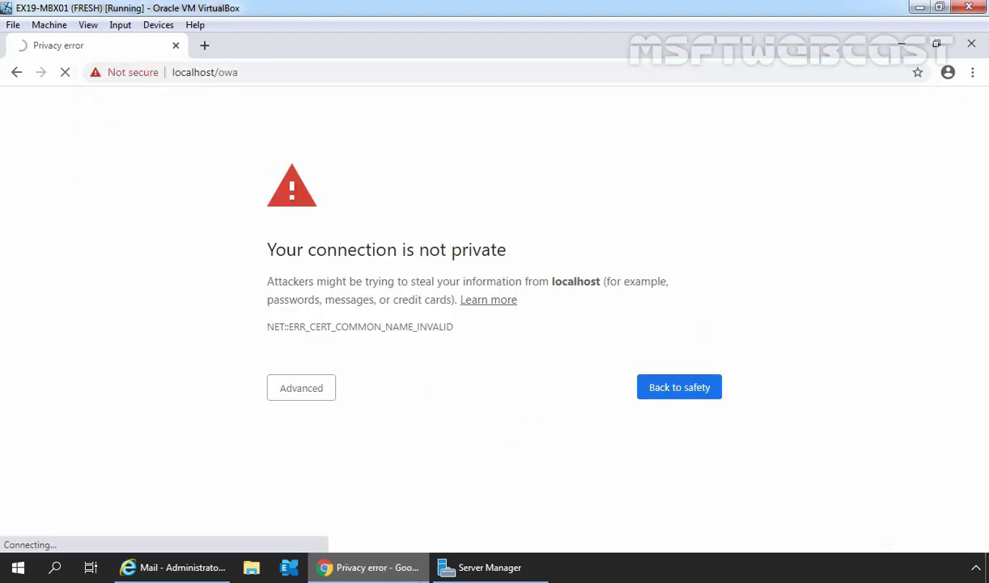
{"action": "left_click", "coordinate": [305, 386]}
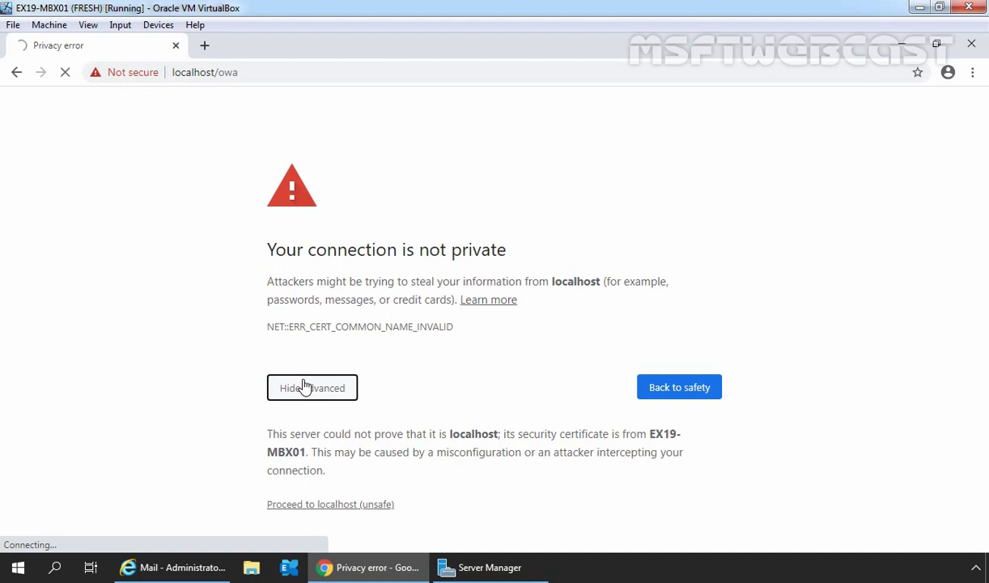
{"action": "left_click", "coordinate": [316, 504]}
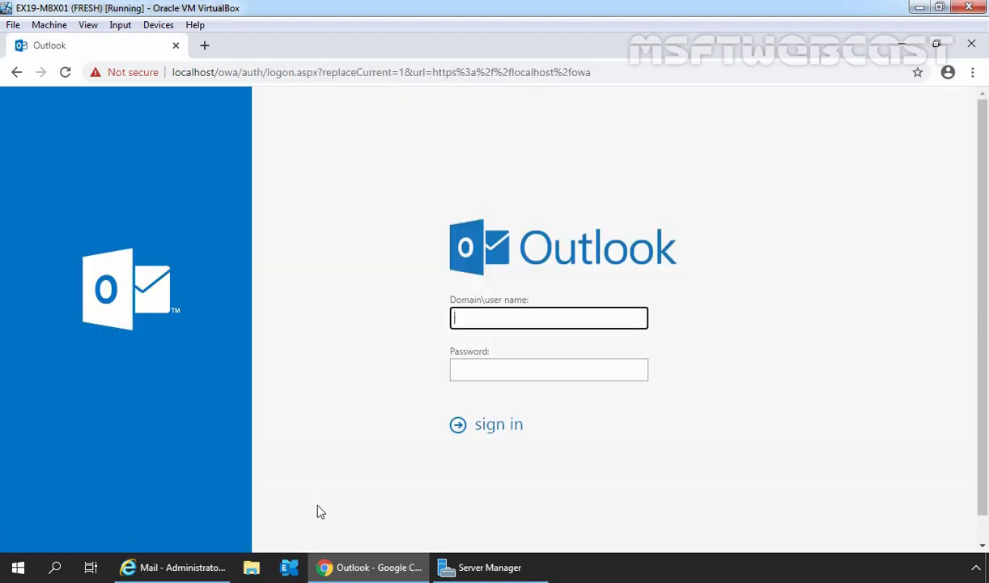
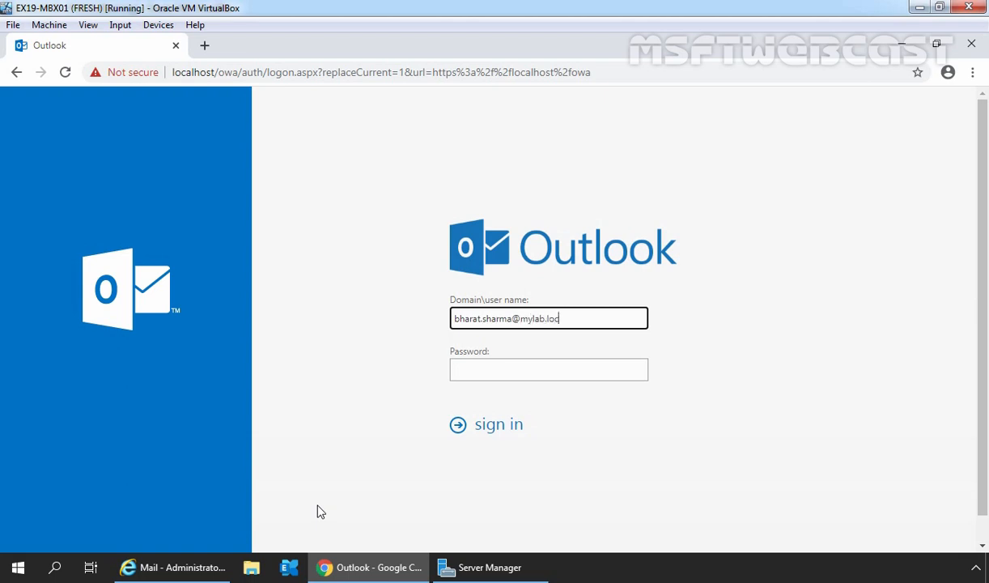
Sign in to Outlook on the web with the HR Users member's e-mail address and password
{"action": "key", "text": "Tab"}
{"action": "type", "text": "*********"}
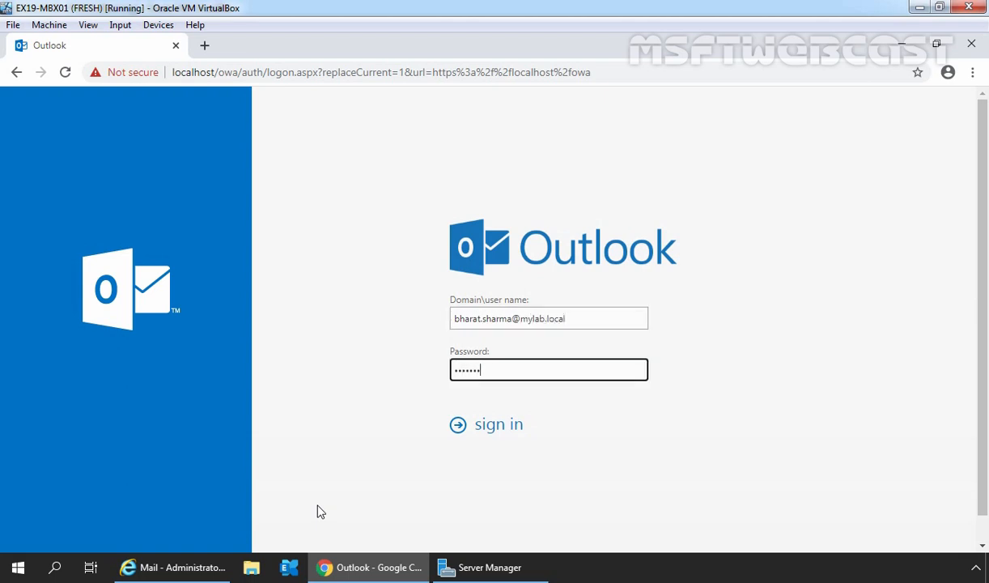
{"action": "left_click", "coordinate": [498, 430]}
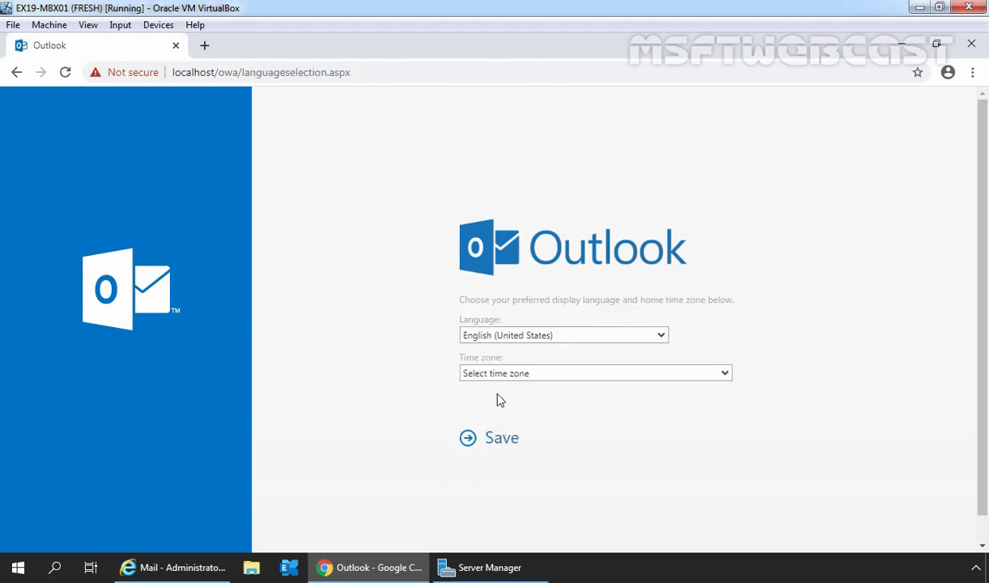
Set the mailbox time zone to (UTC-08:00) Pacific Time (US & Canada) and save
{"action": "left_click", "coordinate": [499, 374]}
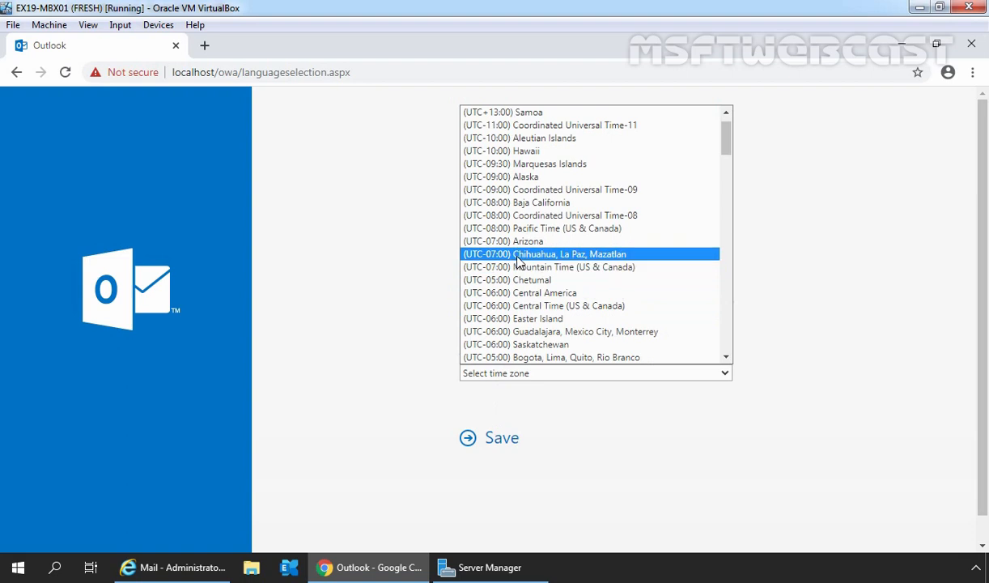
{"action": "left_click", "coordinate": [495, 226]}
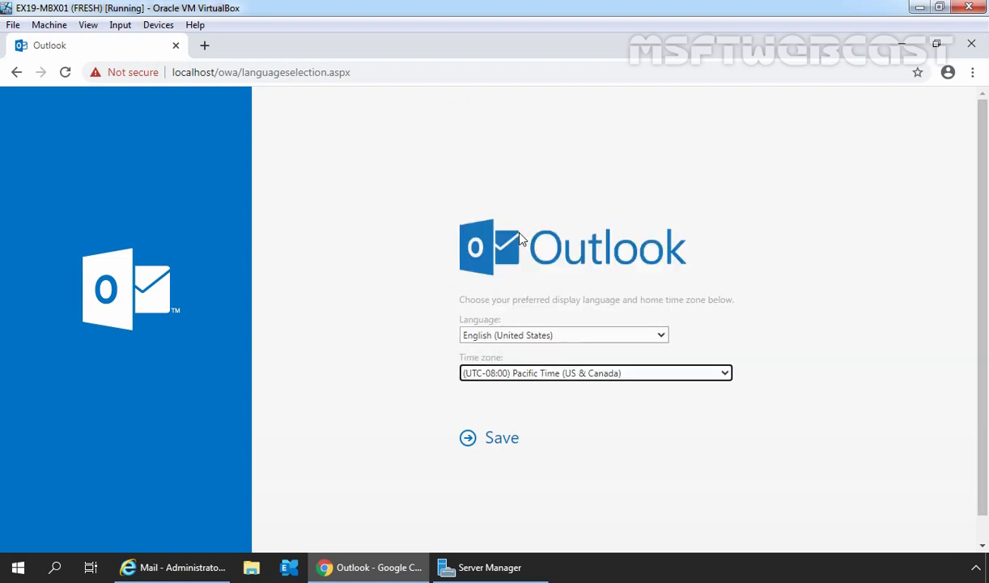
{"action": "left_click", "coordinate": [502, 437]}
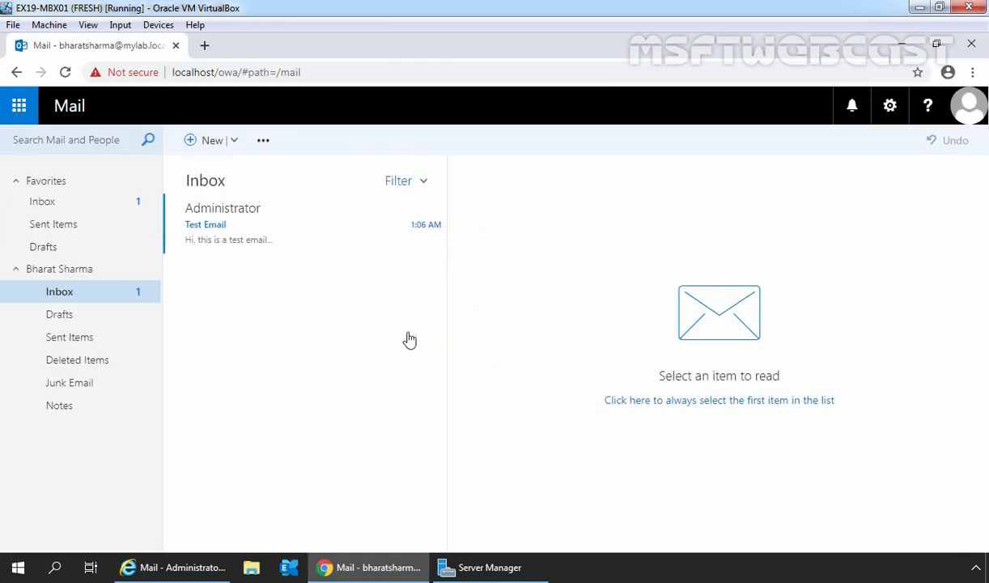
Open the Administrator's Test Email in the Inbox and check it arrived via HR Users
{"action": "left_click", "coordinate": [257, 227]}
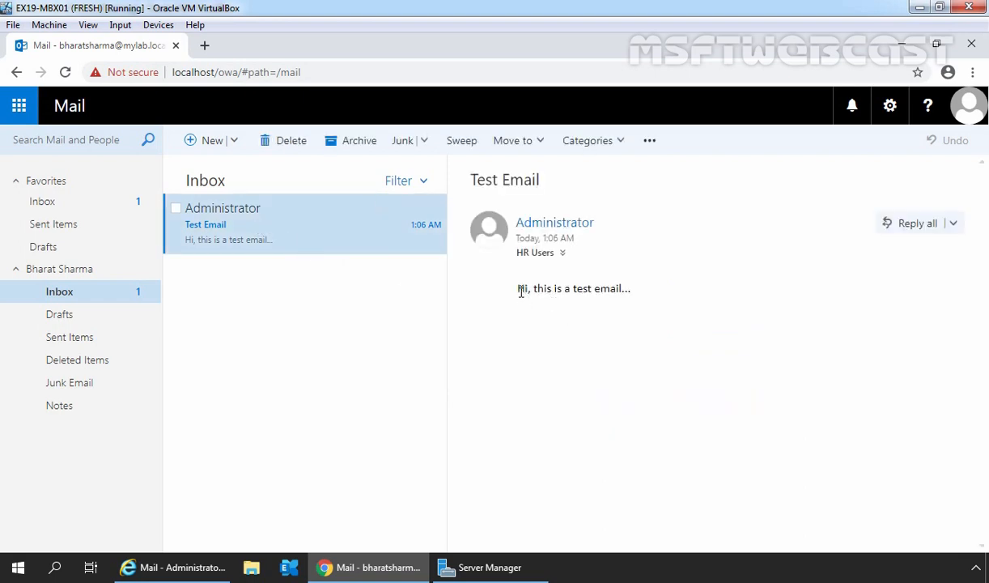